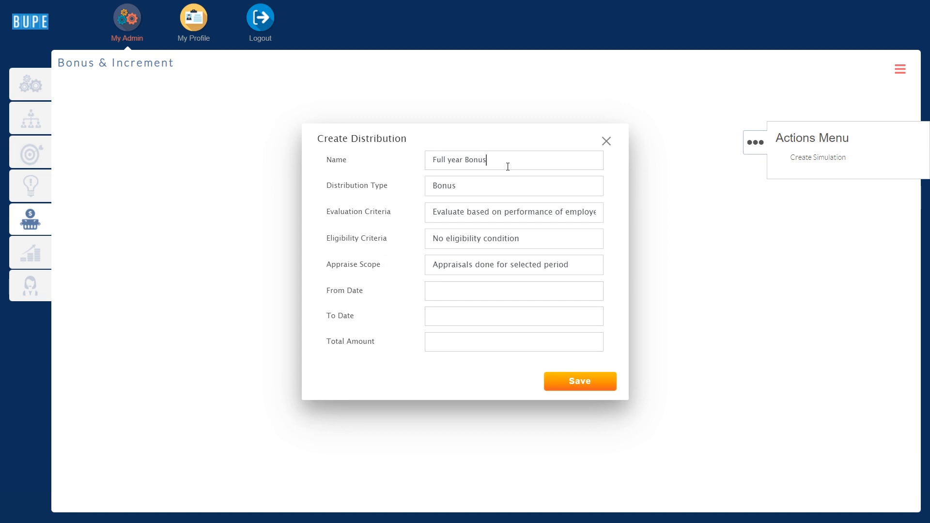
Set the distribution type to Bonus and the evaluation criteria to not consider the performance of employees
click(502, 184)
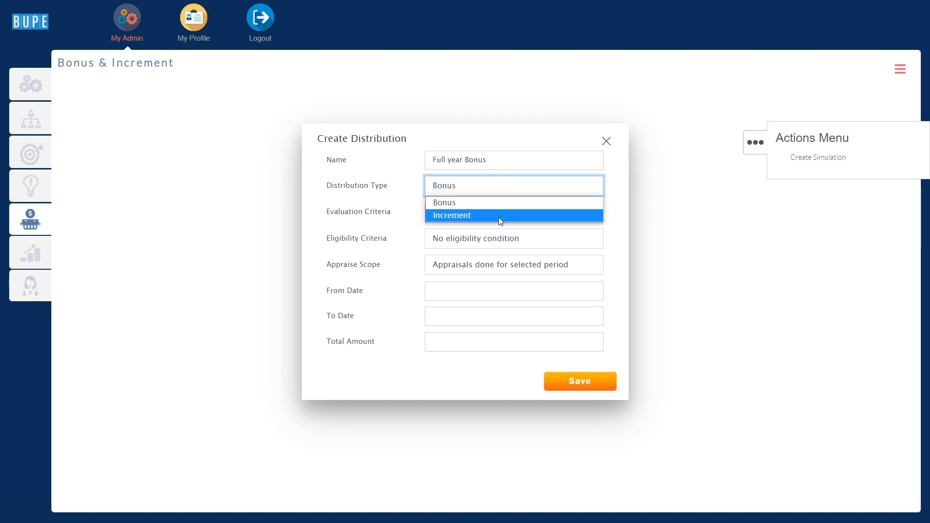
click(499, 208)
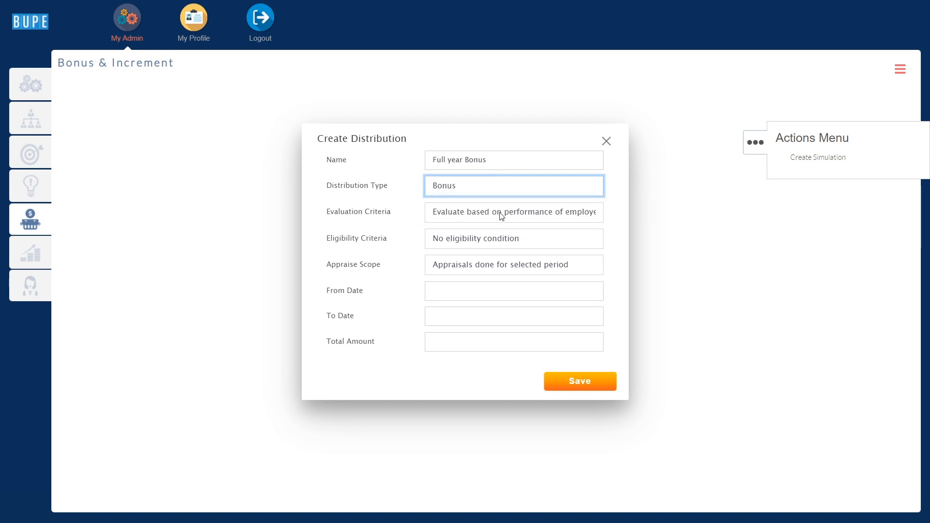
click(501, 216)
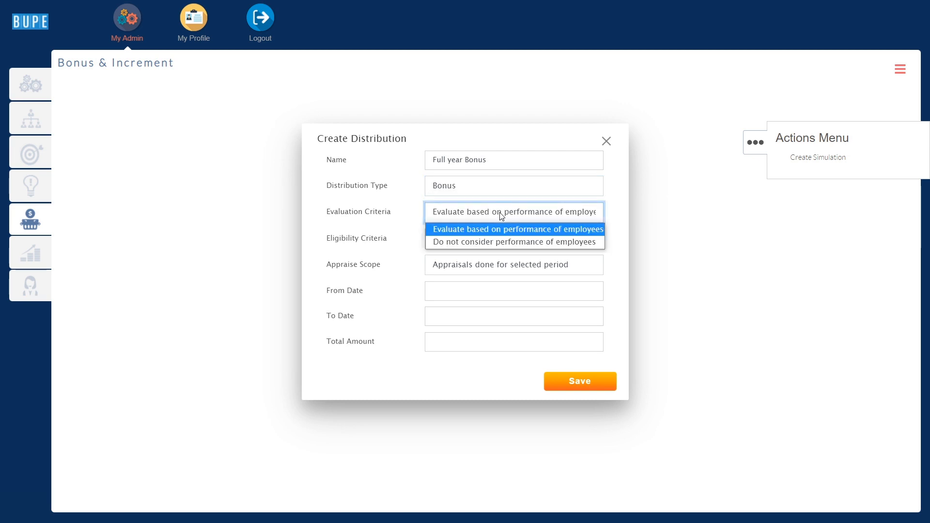
click(500, 242)
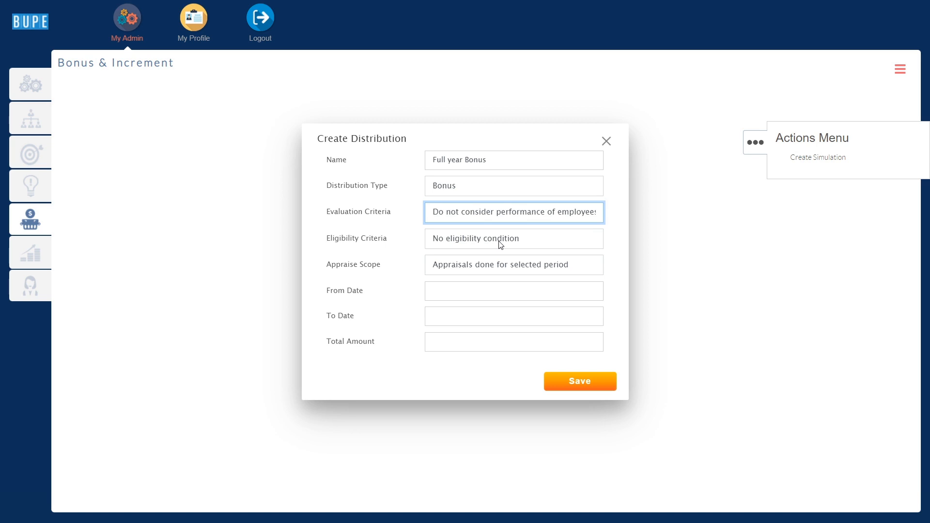
Set the eligibility criteria to no eligibility condition and the appraise scope to appraisals done for selected period
click(500, 242)
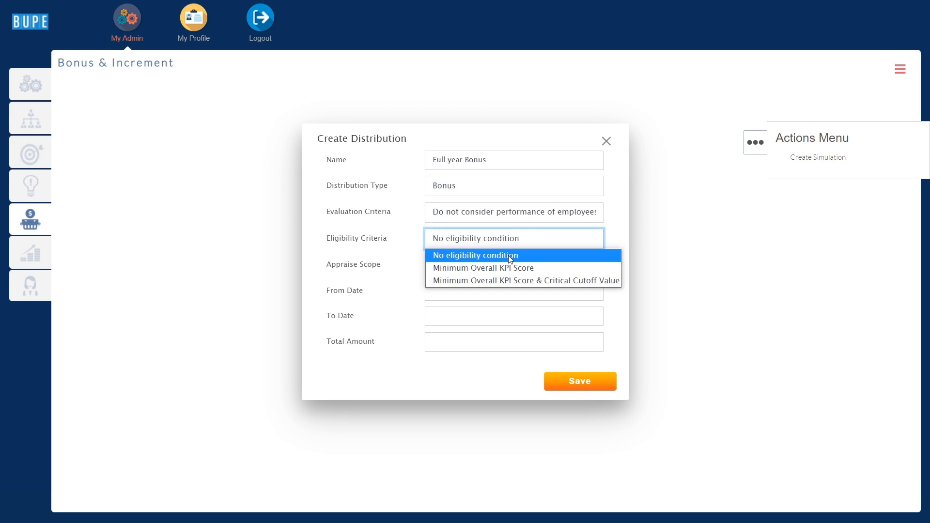
click(510, 257)
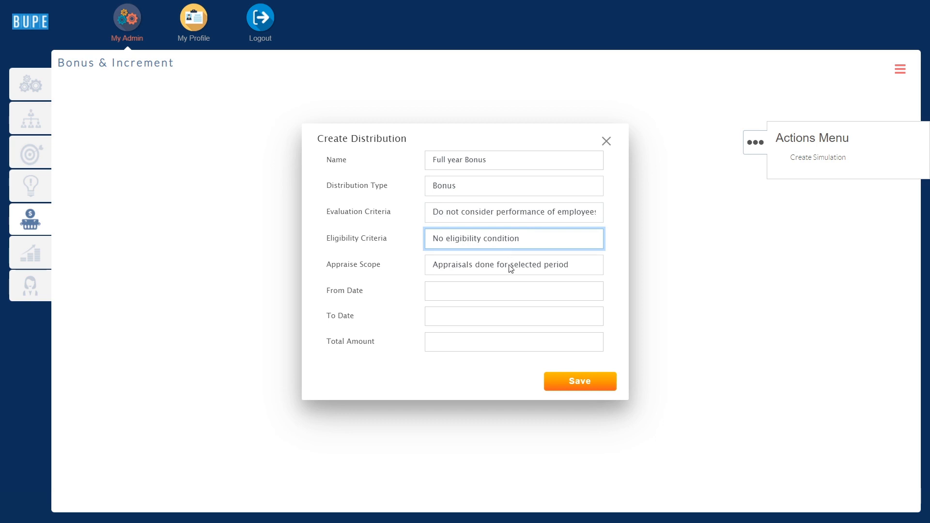
click(511, 267)
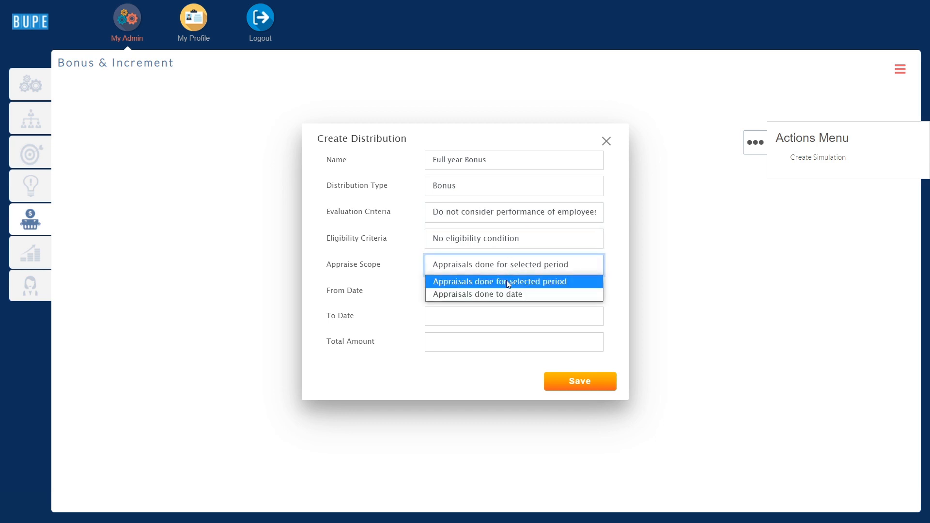
click(508, 281)
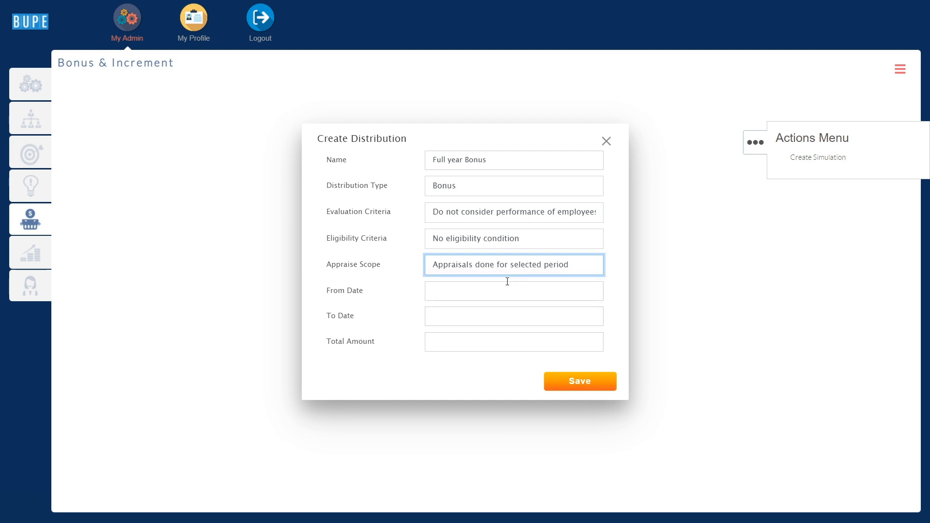
Set the distribution period from 2020-01-01 to 2020-12-31
click(507, 290)
click(471, 312)
click(471, 322)
click(484, 346)
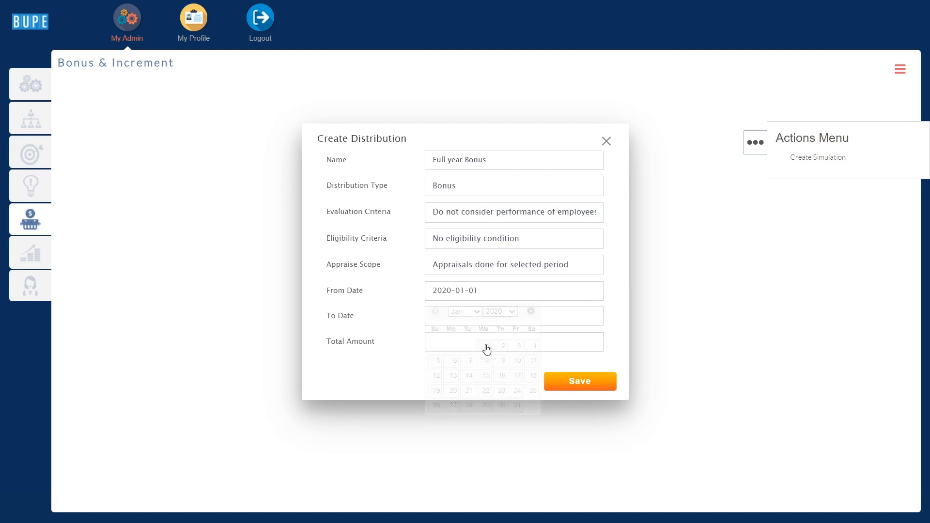
click(485, 318)
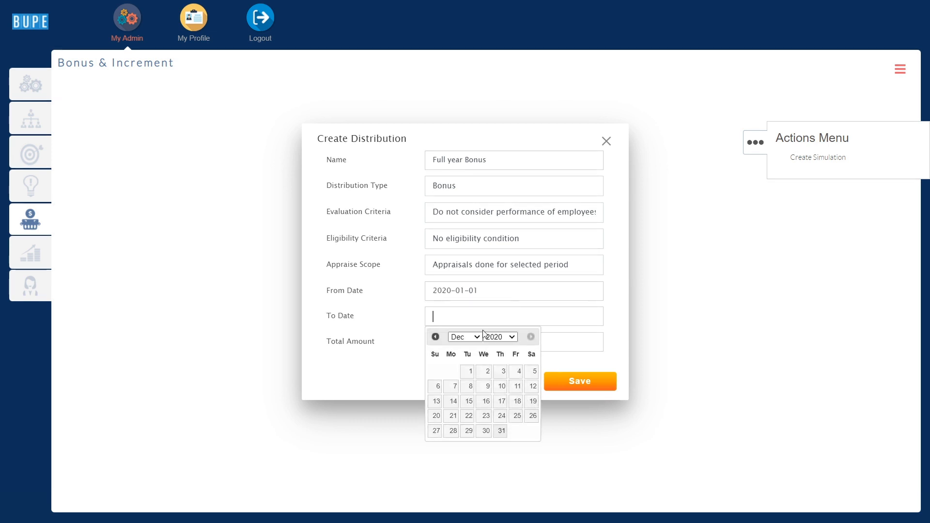
click(502, 430)
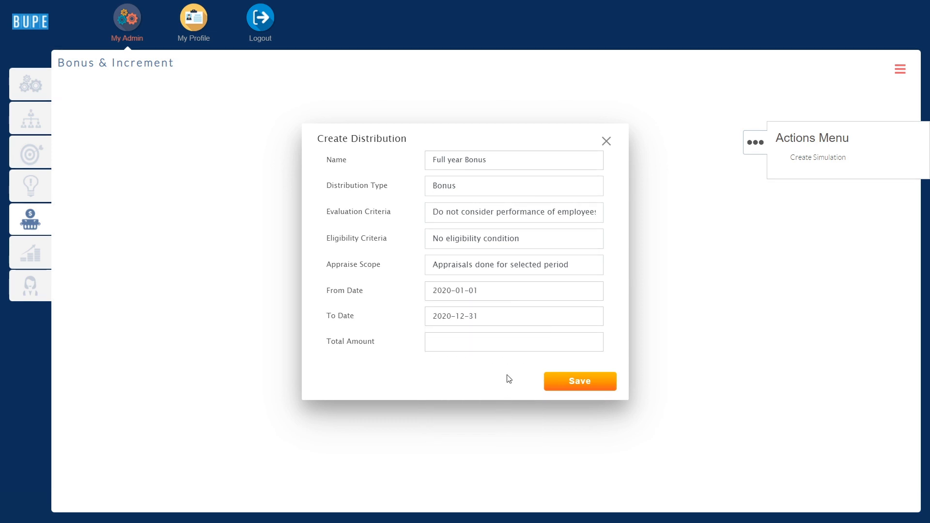
Change the appraise scope to appraisals done to date and set the total amount to 25,000
click(531, 268)
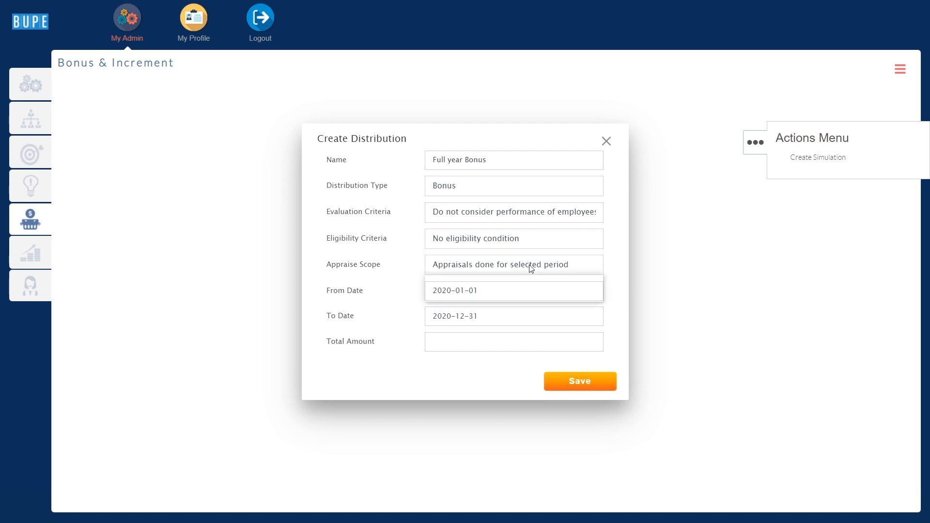
click(526, 293)
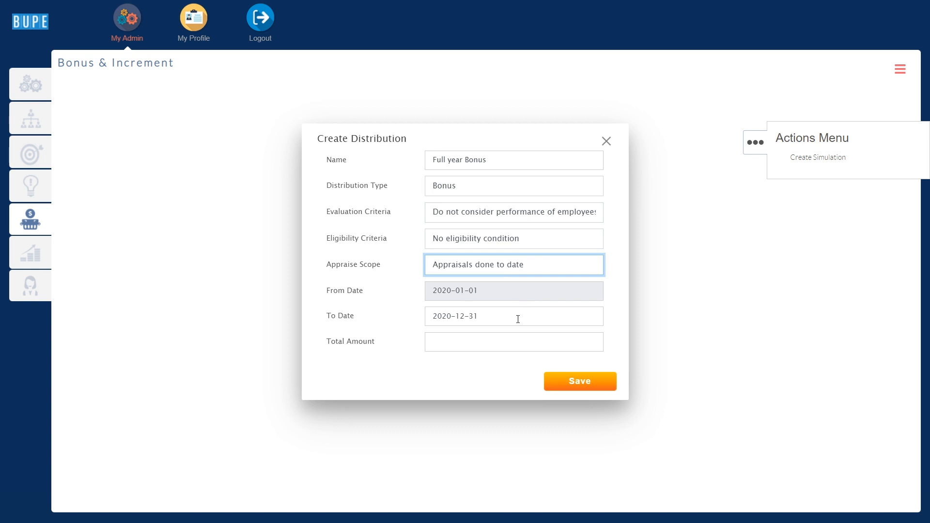
click(515, 343)
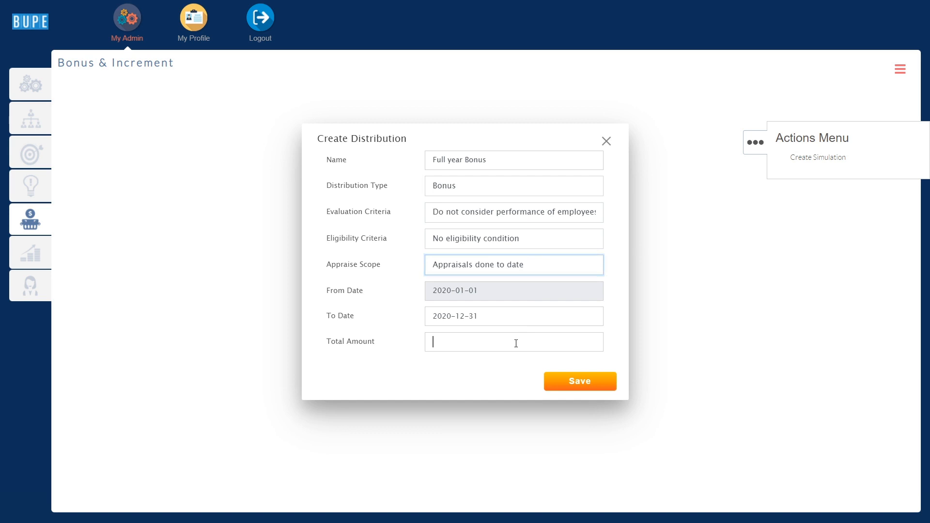
text(25,000)
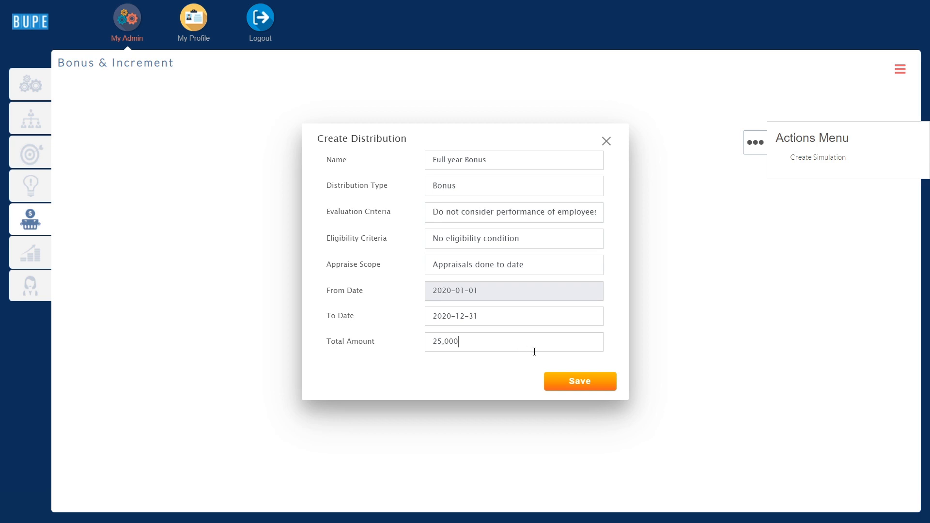
Save the distribution, confirming creation of the simulation, and check the list of simulations with the actions menu collapsed
click(578, 381)
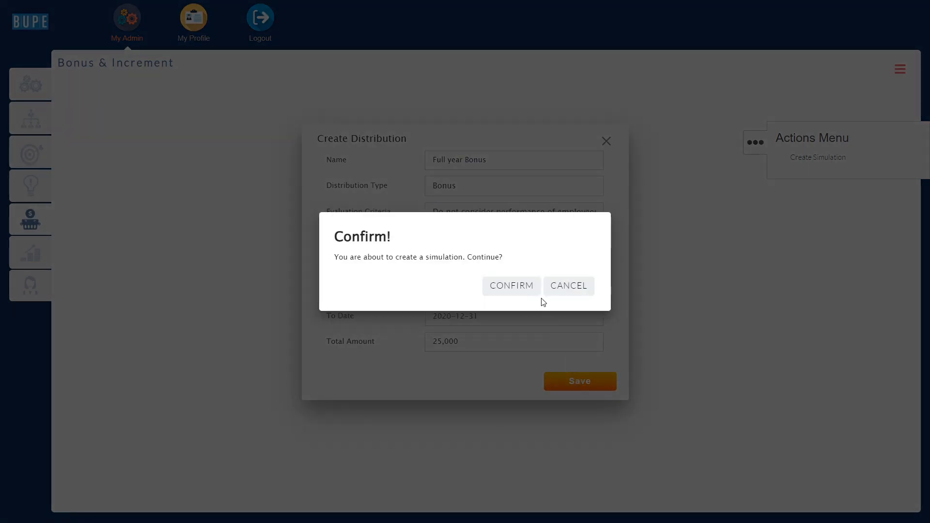
click(537, 295)
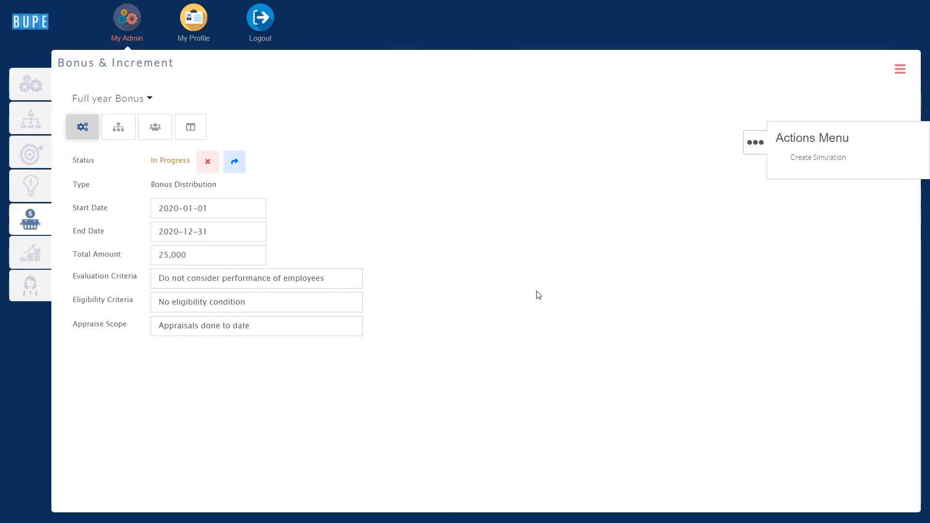
click(748, 148)
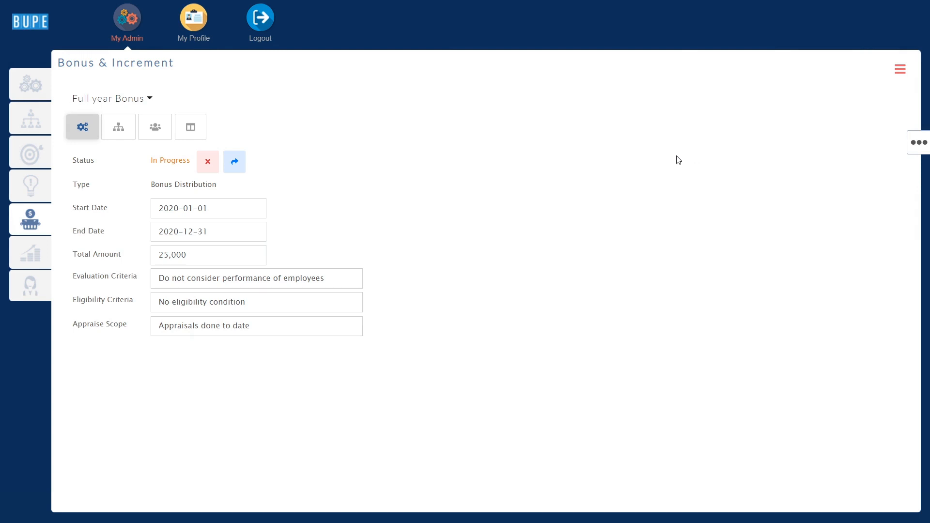
click(131, 101)
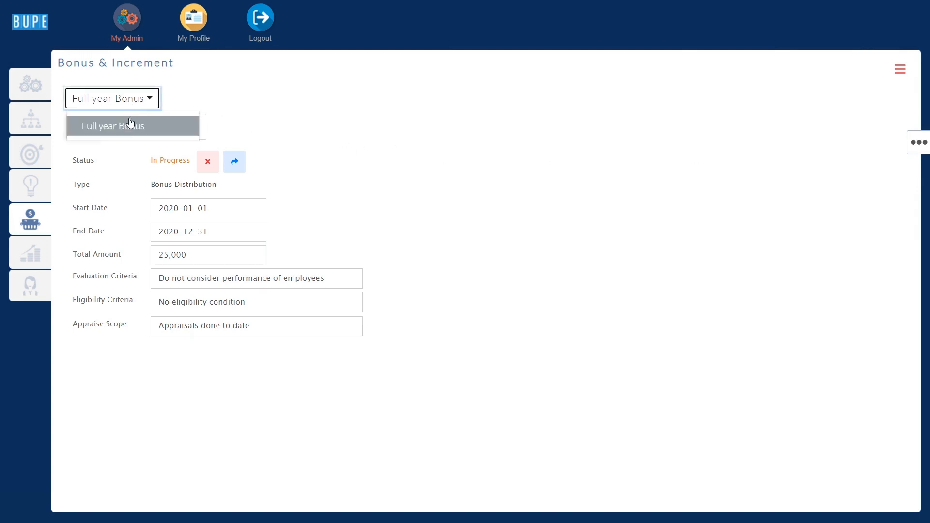
click(189, 101)
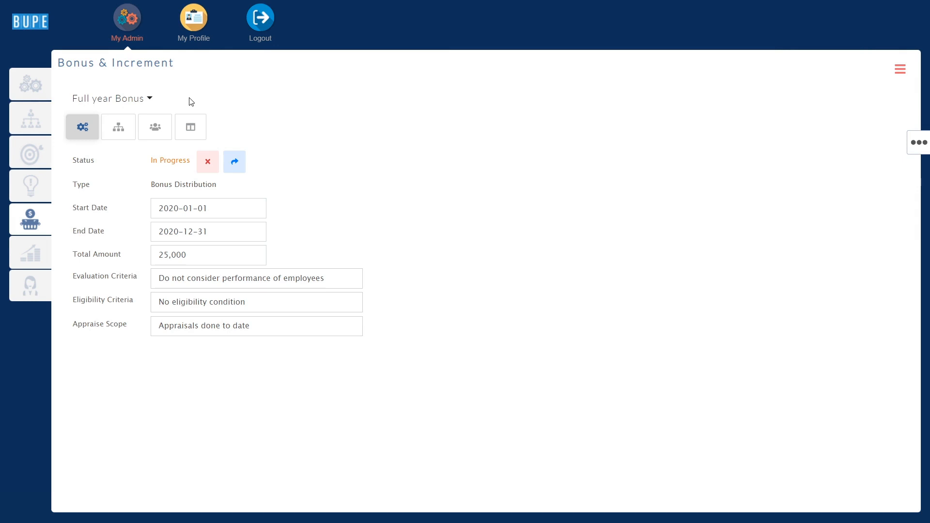
Open the unit, title and level multipliers and set the unit multiplier to 1.25 for Corporate and 1.1 for Sales
click(125, 129)
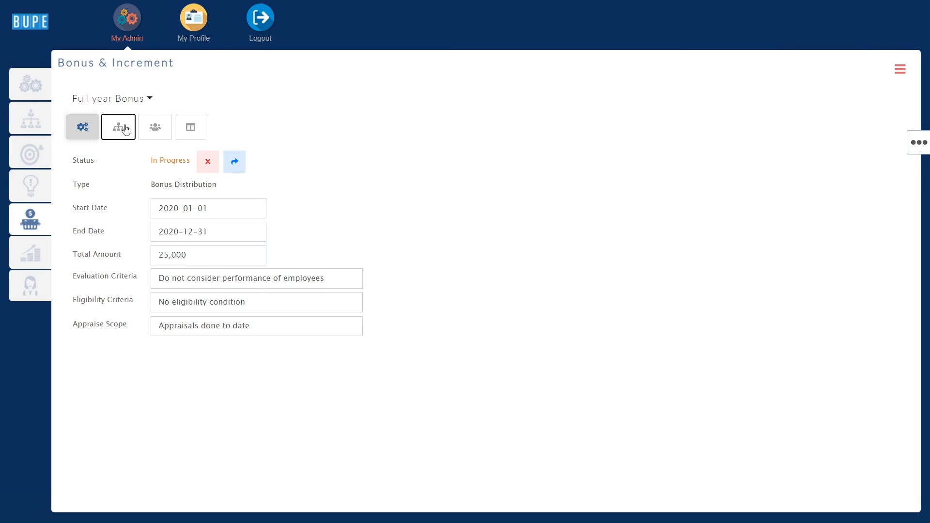
drag(179, 167, 239, 170)
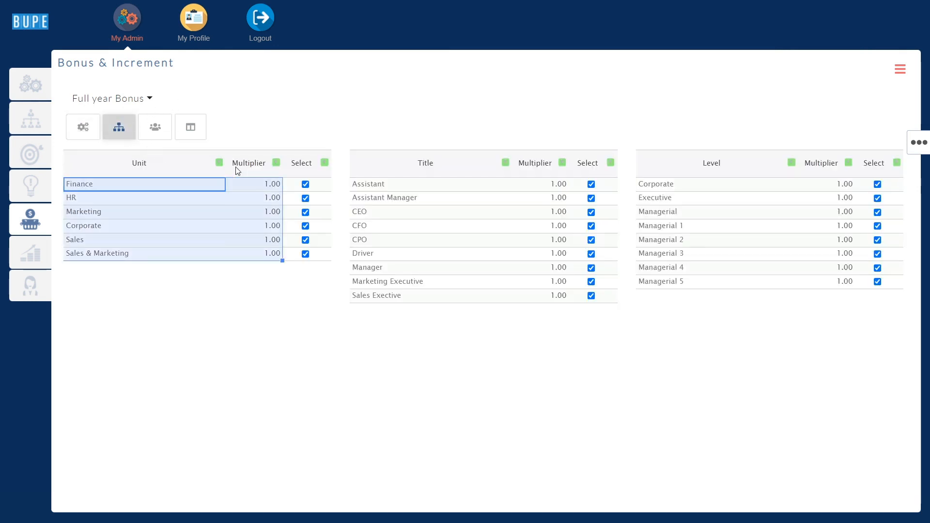
drag(394, 166, 521, 175)
drag(687, 169, 807, 168)
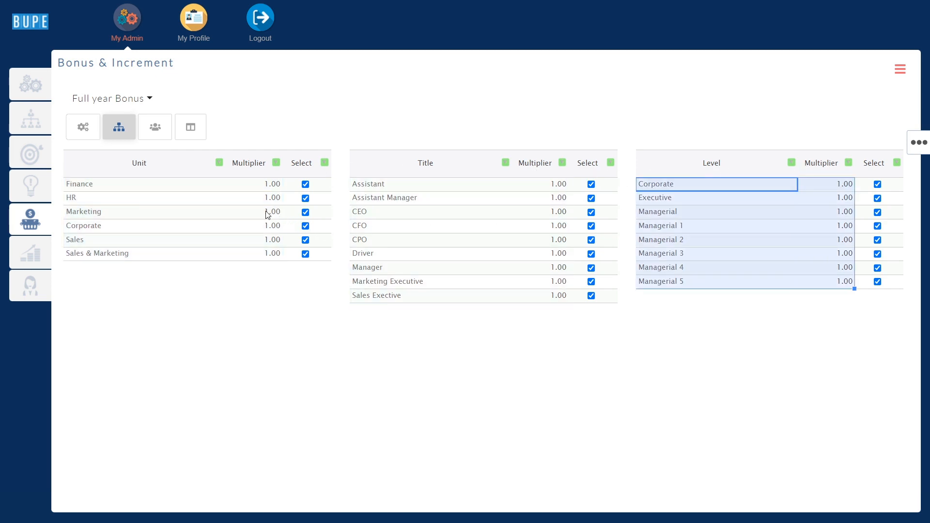
click(270, 227)
text(1.25)
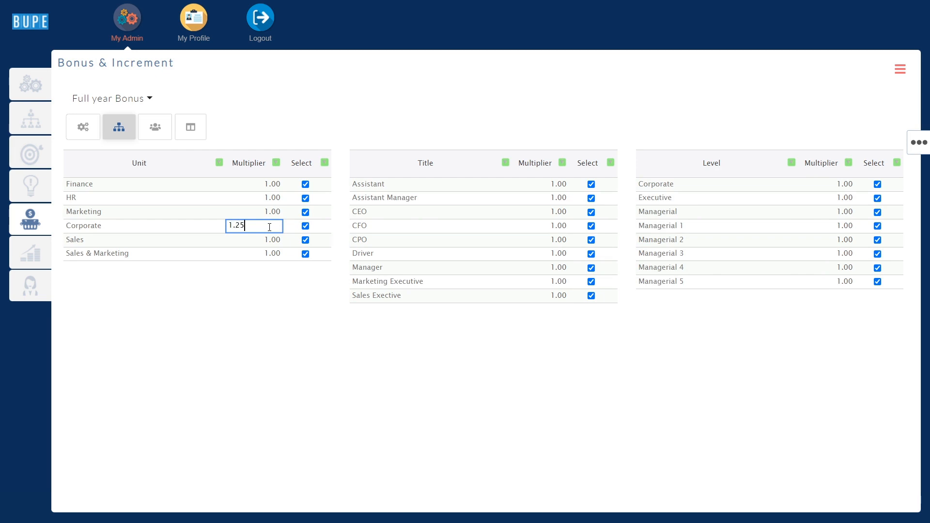
click(273, 244)
text(1.1)
click(292, 285)
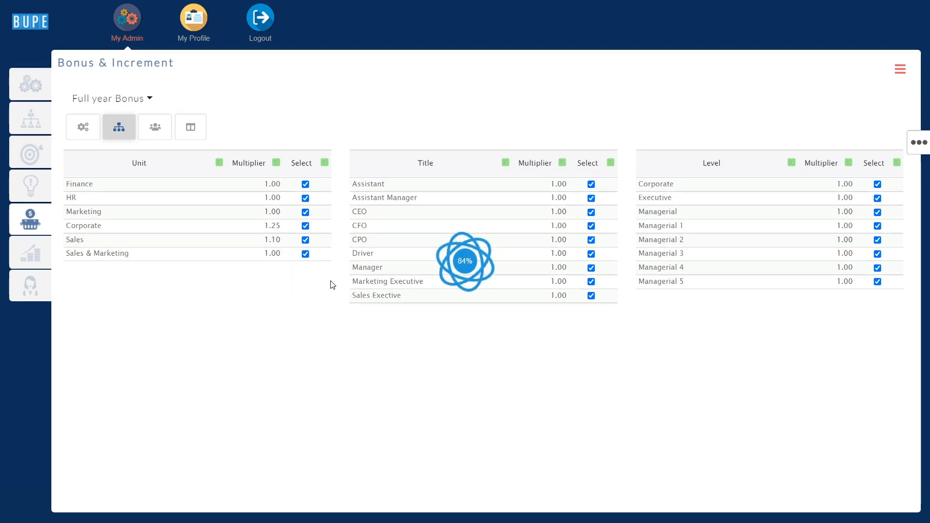
Set the title multiplier for CEO to 1.2 and the level multiplier for Corporate to 1.1
click(563, 213)
text(1.2)
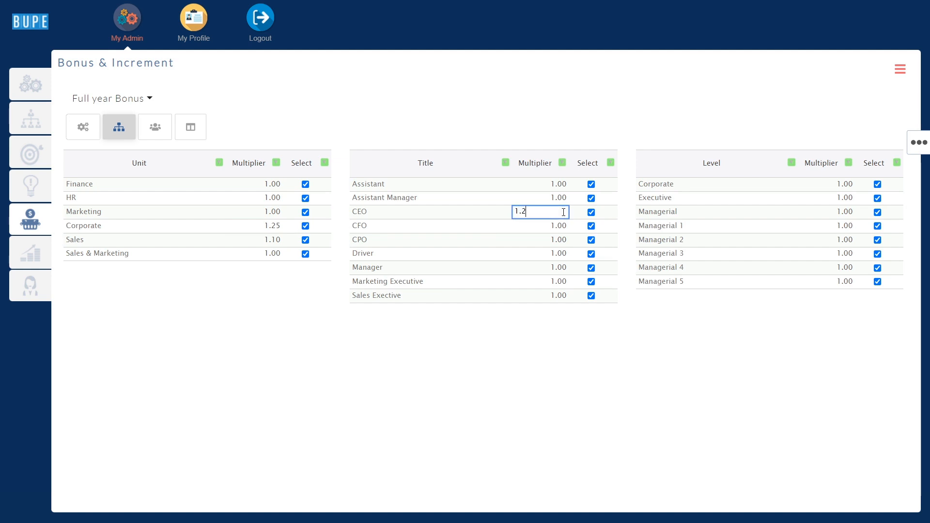
click(556, 313)
click(844, 189)
text(1.1)
click(835, 316)
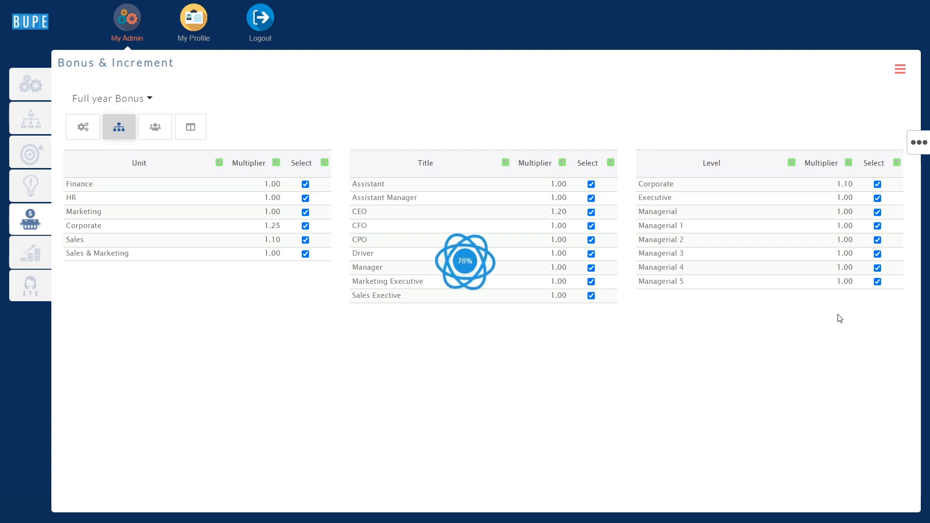
Exclude the levels Managerial 2, Managerial 3 and Managerial 4 and the title Driver from the bonus distribution
click(877, 240)
click(878, 255)
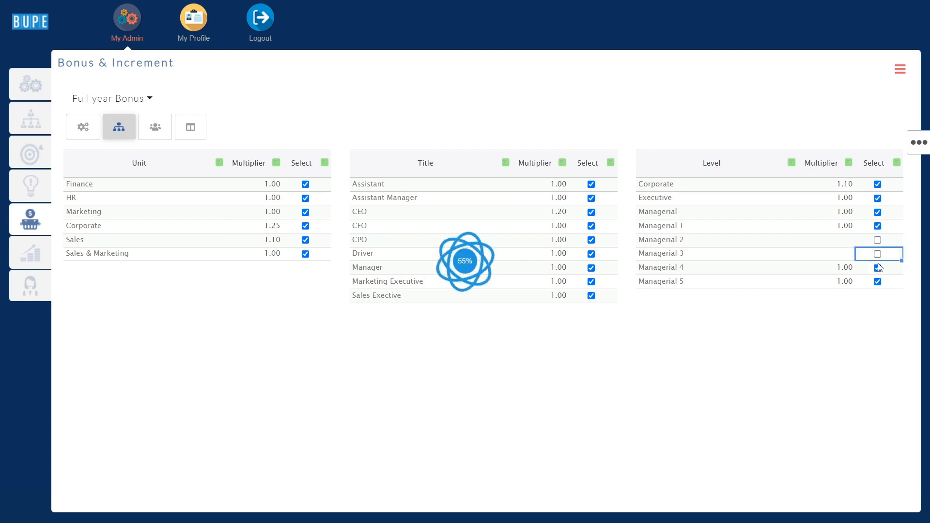
click(877, 268)
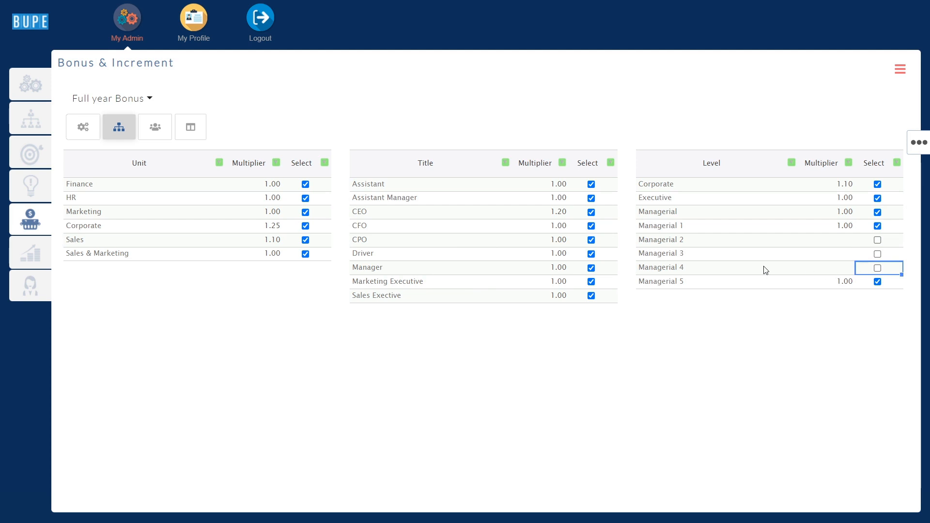
click(592, 254)
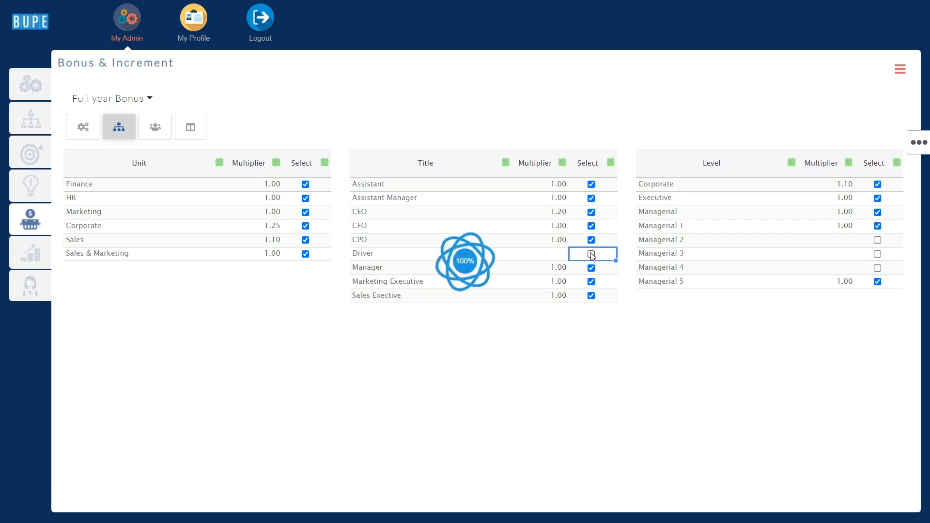
In the employee multipliers, set the third-row employee's multiplier to 7500 and exclude that employee from the distribution
click(157, 135)
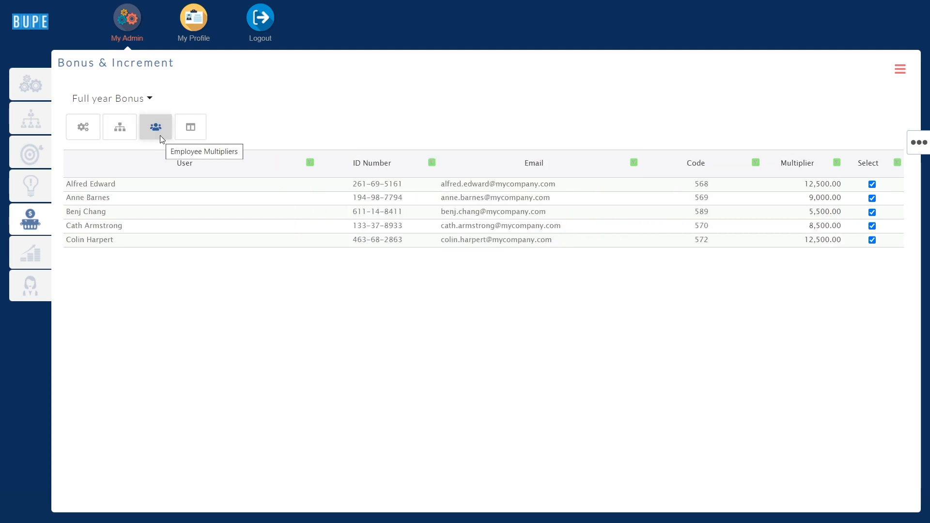
click(166, 166)
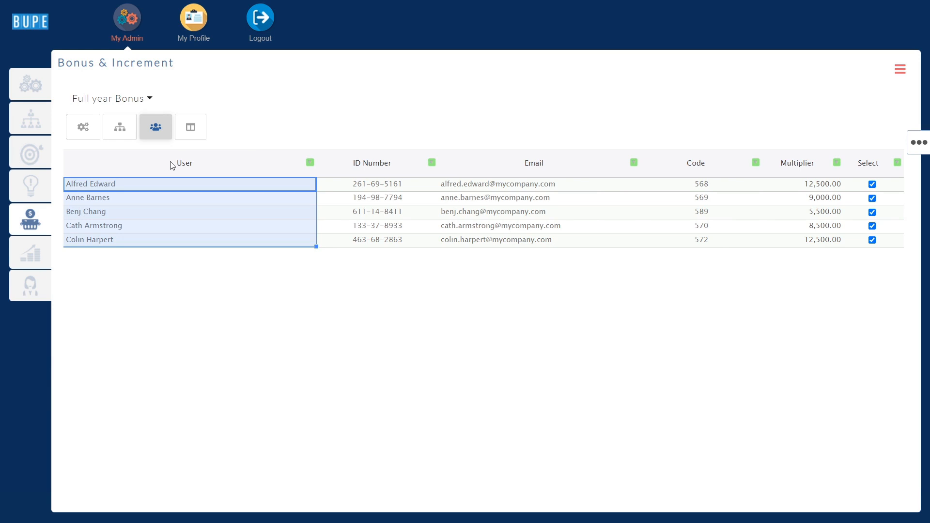
click(796, 167)
click(817, 199)
click(823, 213)
click(825, 240)
click(817, 214)
text(7500)
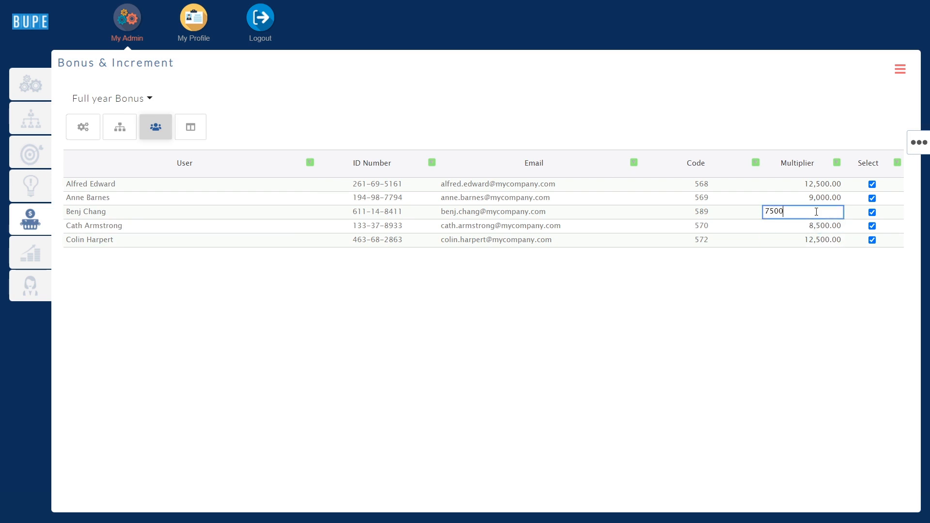
click(818, 261)
click(872, 212)
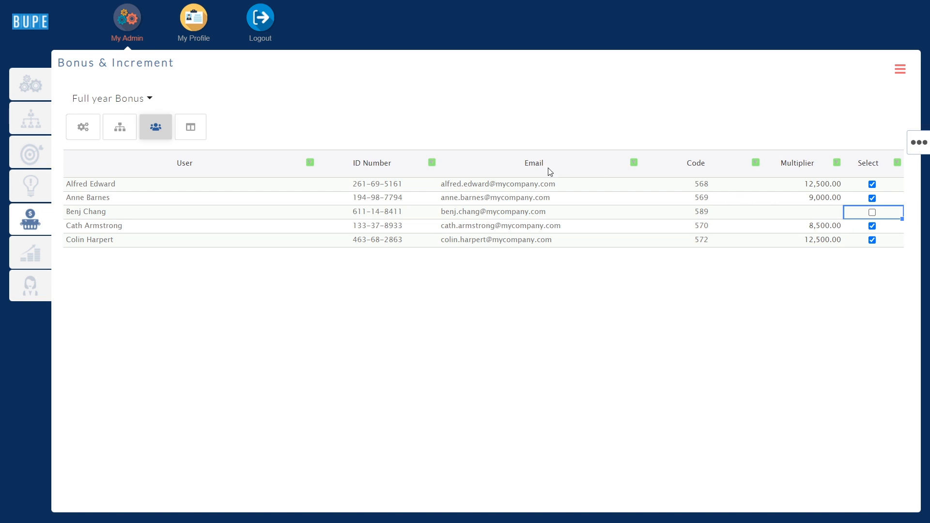
Open the calculated bonus results and examine the KPI Score, Cr. Score, Eligible, Amount and Months columns
click(197, 129)
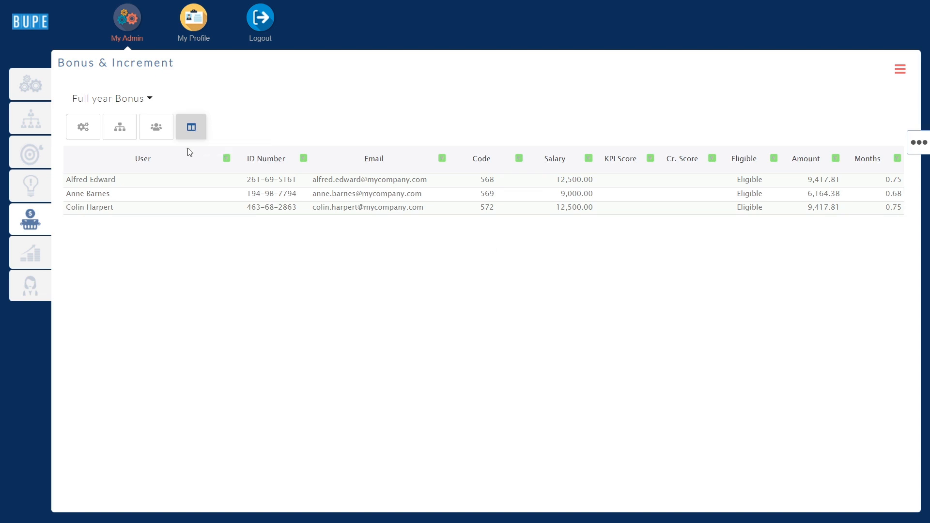
drag(179, 179, 660, 165)
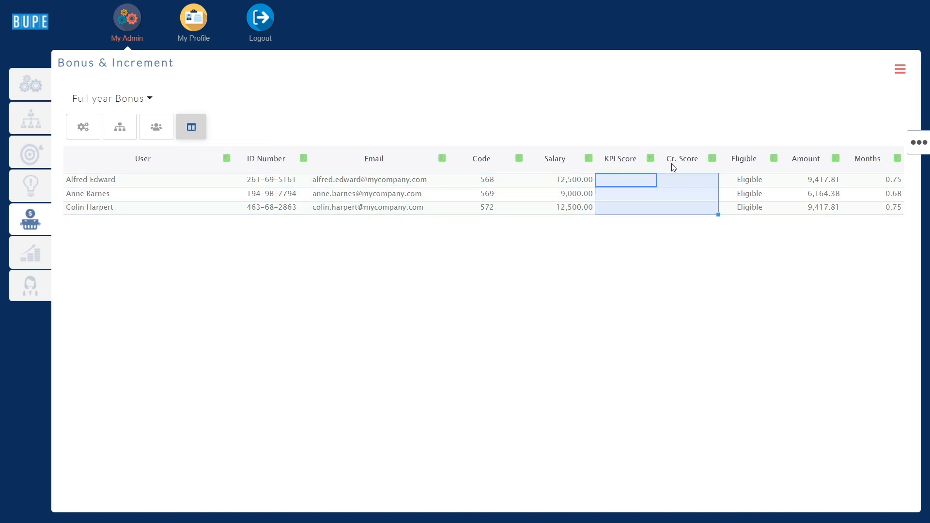
click(744, 166)
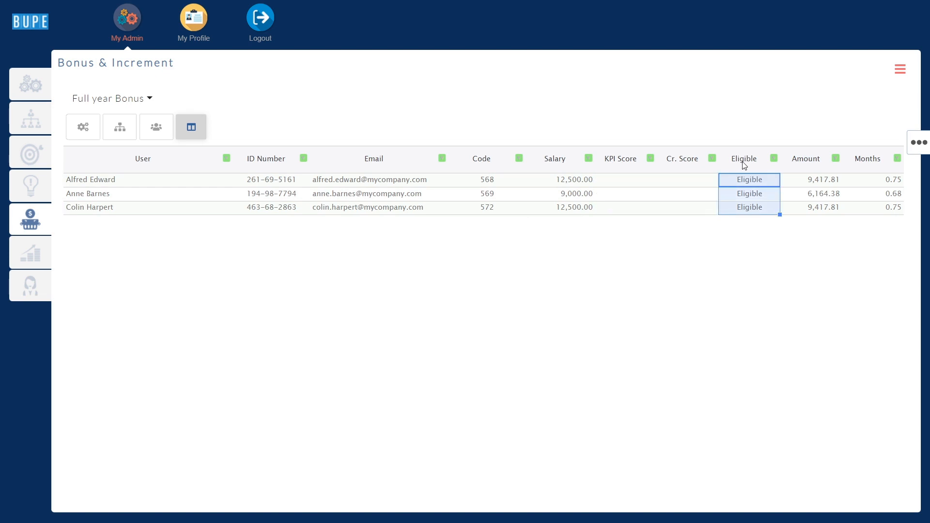
click(800, 164)
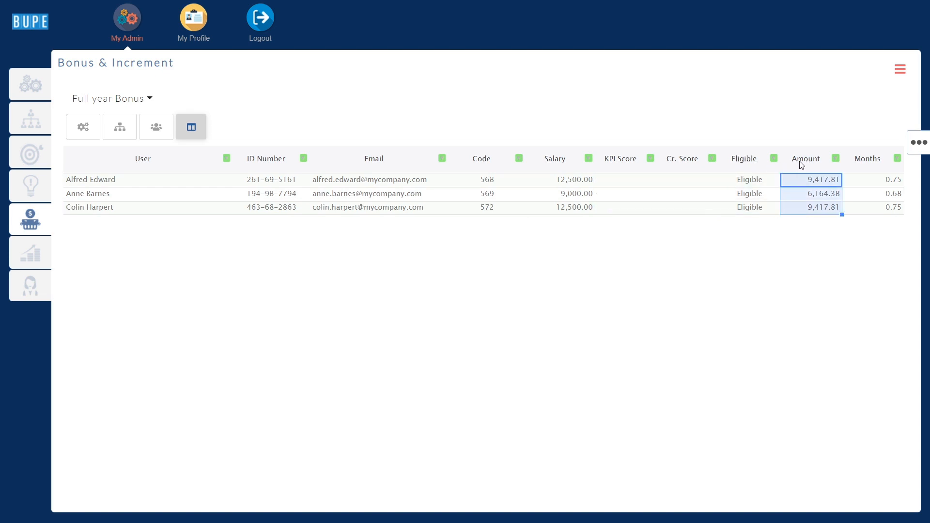
click(863, 163)
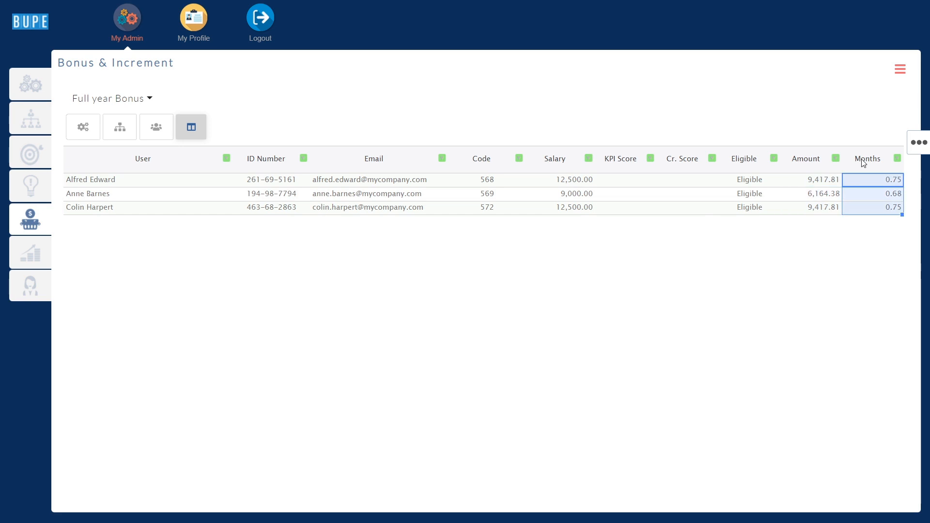
Return to the simulation's general settings, back out of deleting it, and submit it to the Corporate Head for approval
click(84, 128)
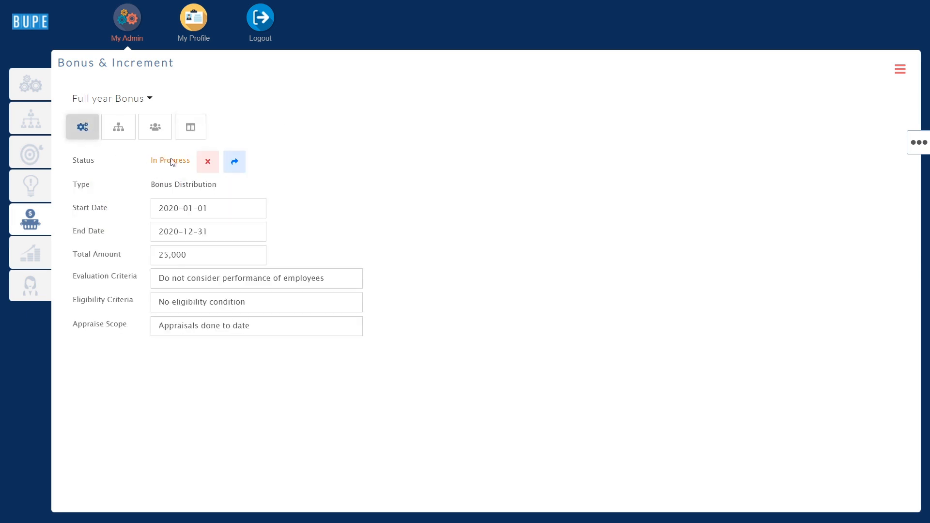
click(207, 162)
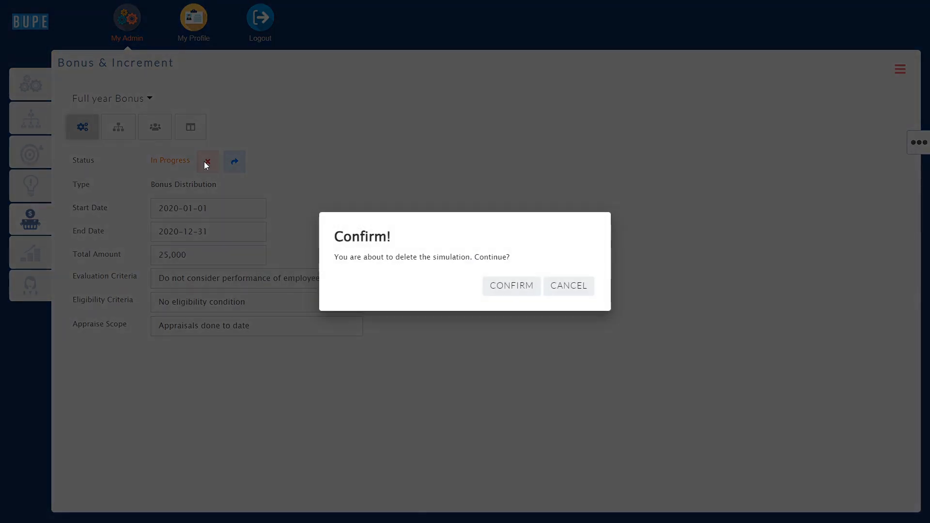
click(568, 286)
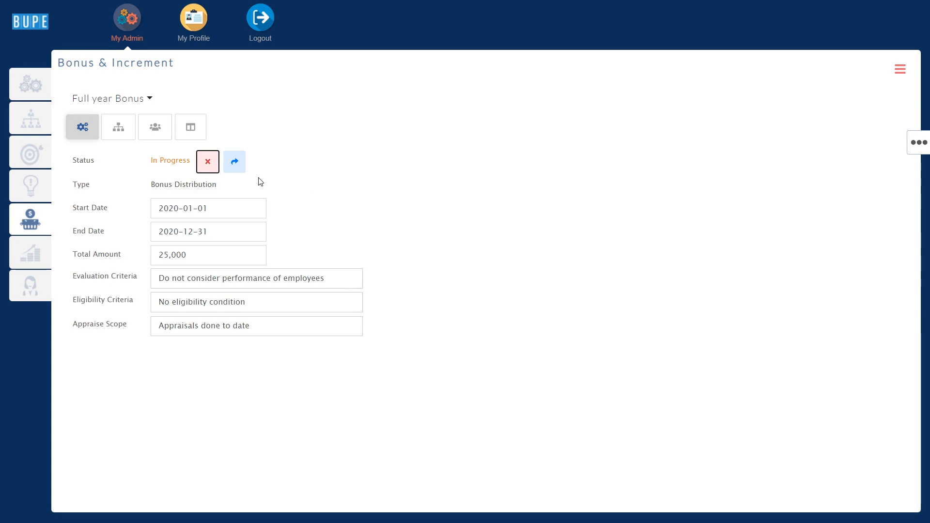
click(235, 165)
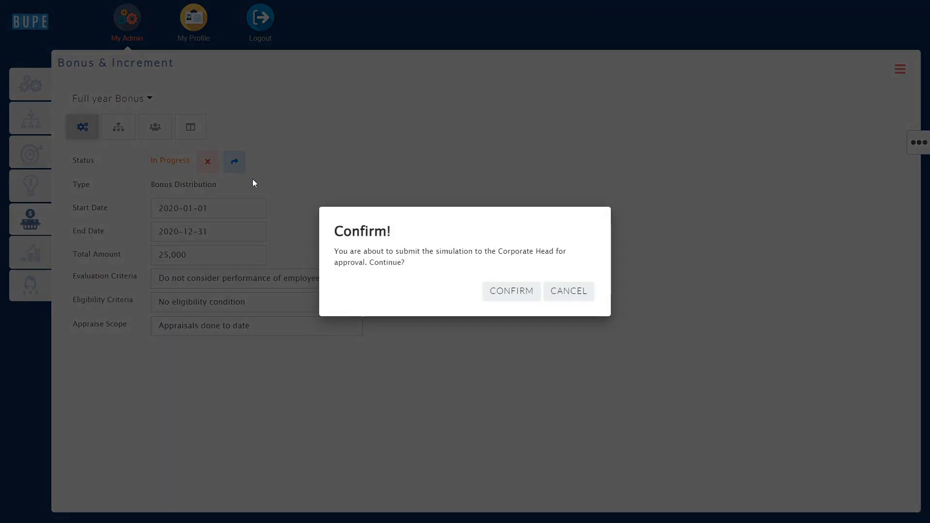
click(505, 293)
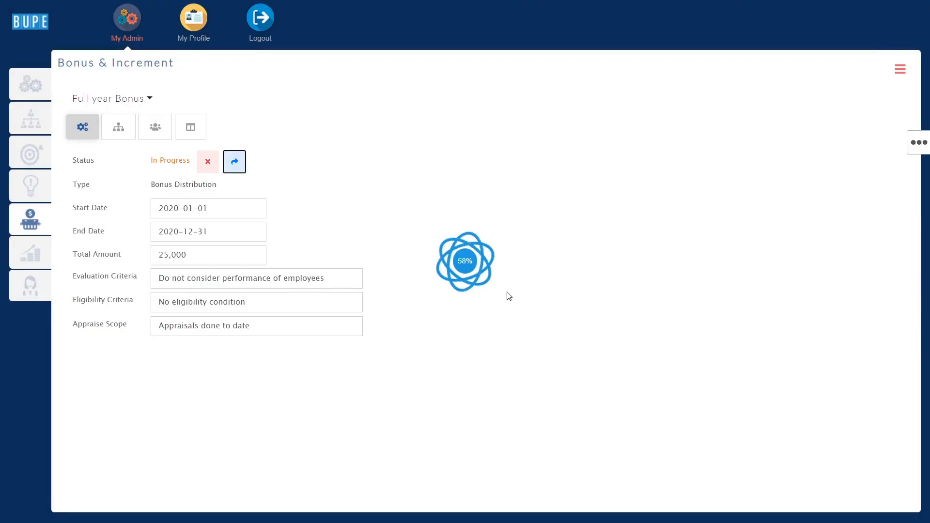